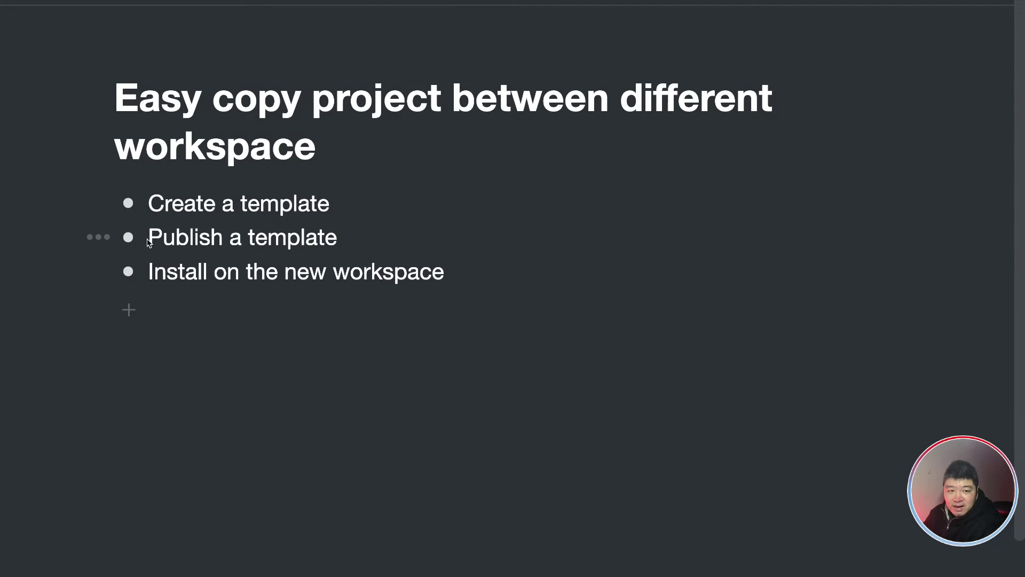
Wrap the word Publish in the second Notion bullet in double quotes
left_click(149, 236)
type("\"")
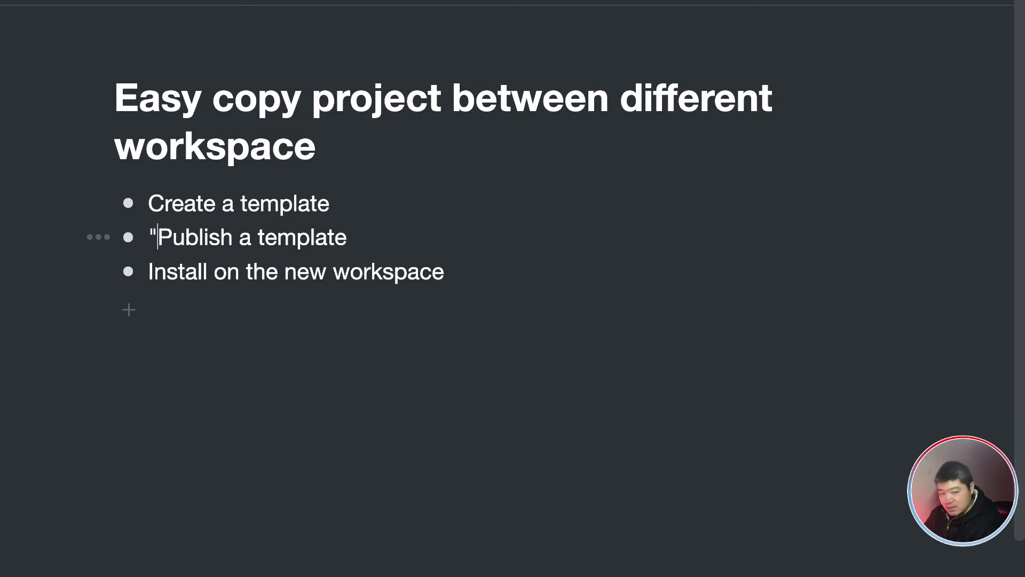
left_click(232, 237)
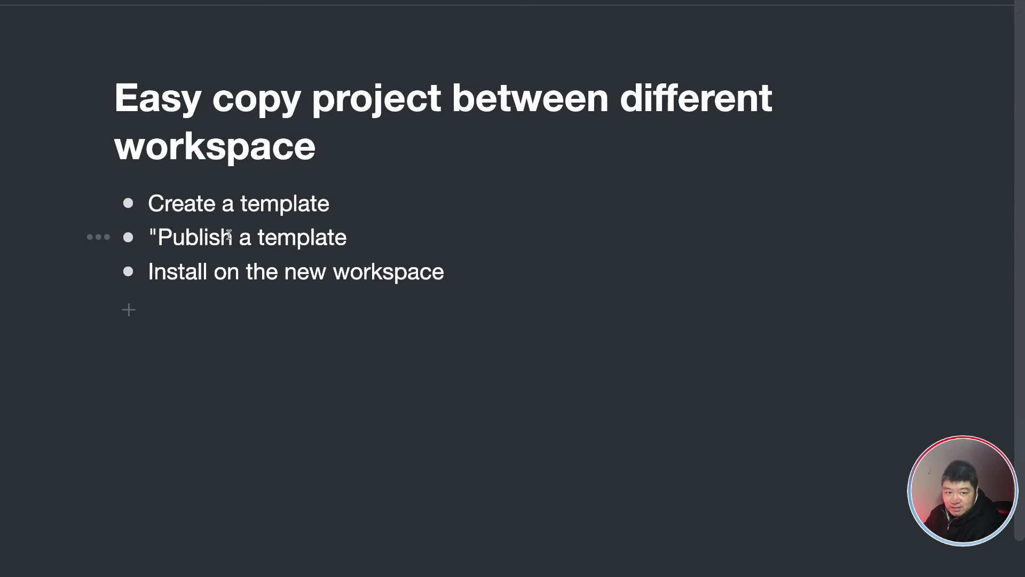
type("\"")
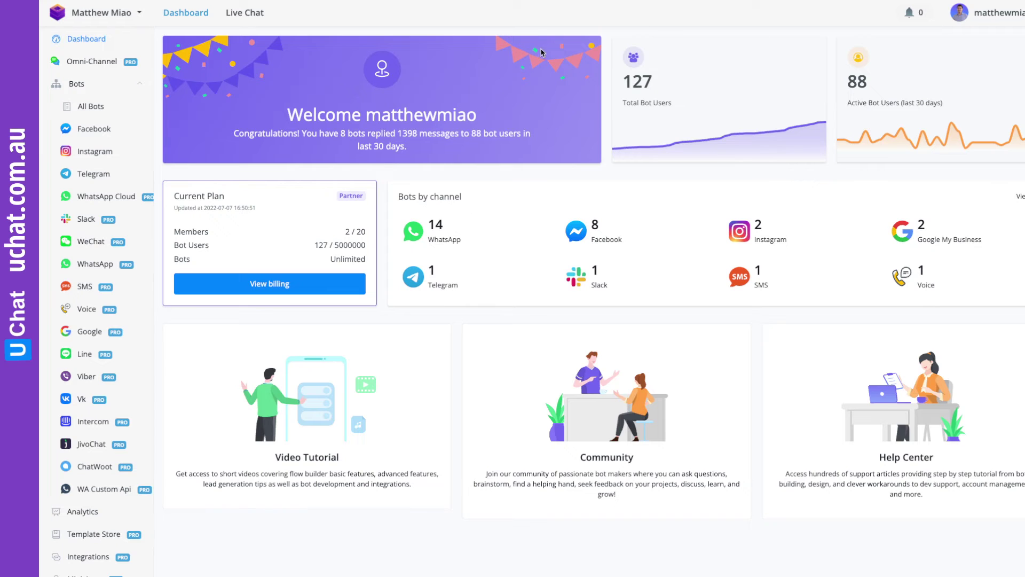
scroll(136, 340, "down", 1)
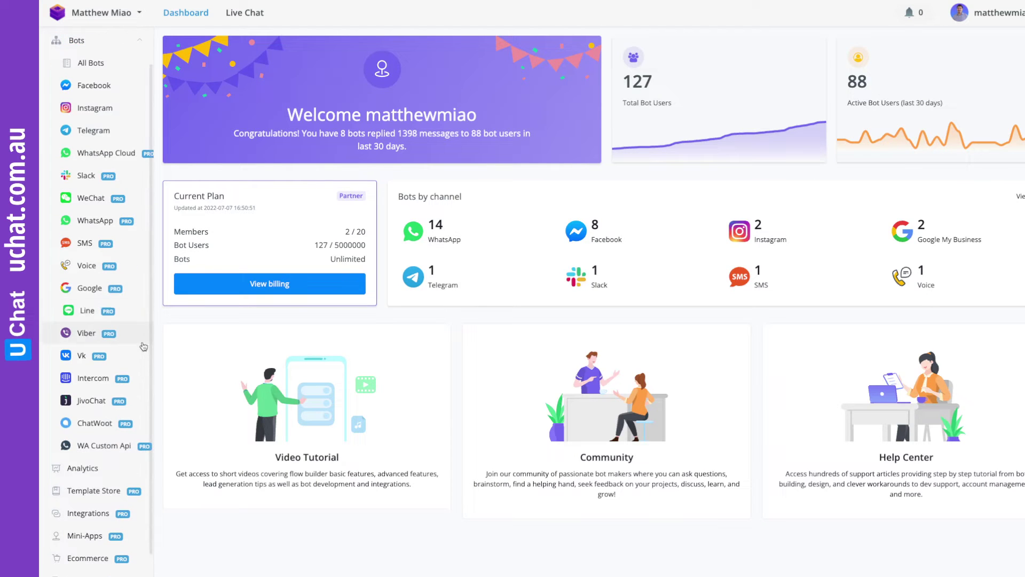
Go from the JivoChat bots list to My Contents, My Bot Templates, and start a new template
left_click(96, 401)
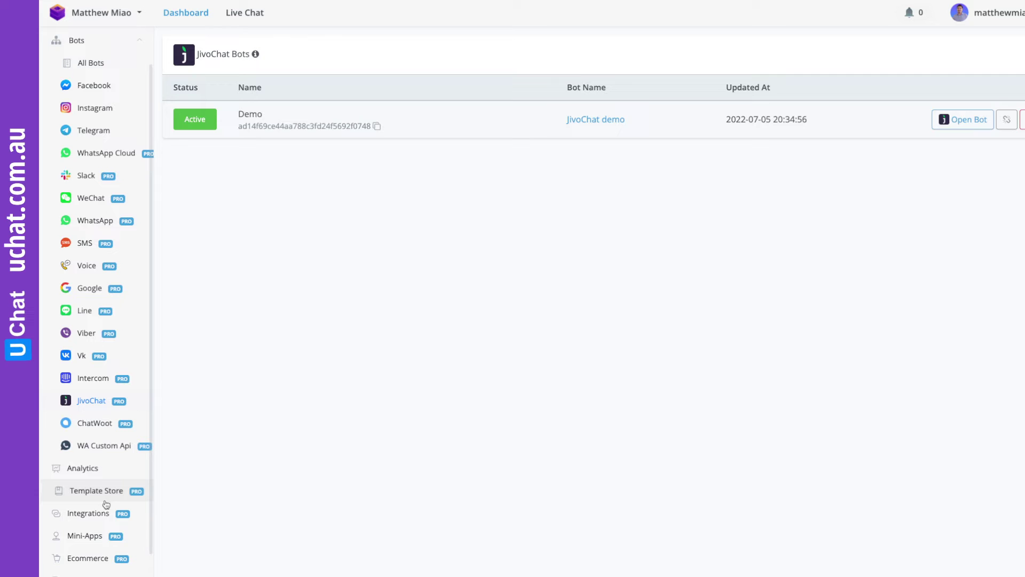
scroll(105, 503, "down", 1)
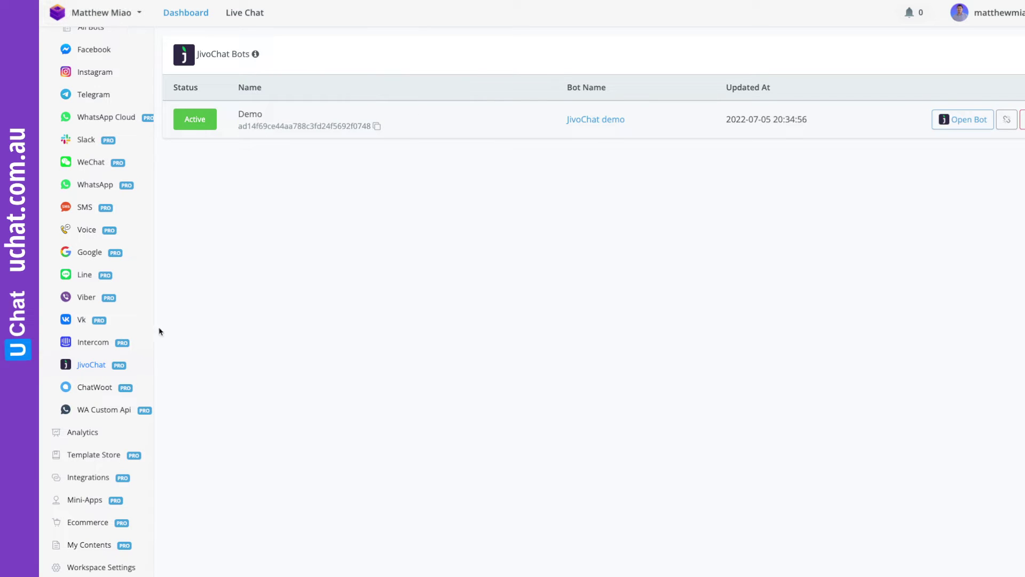
scroll(123, 361, "down", 1)
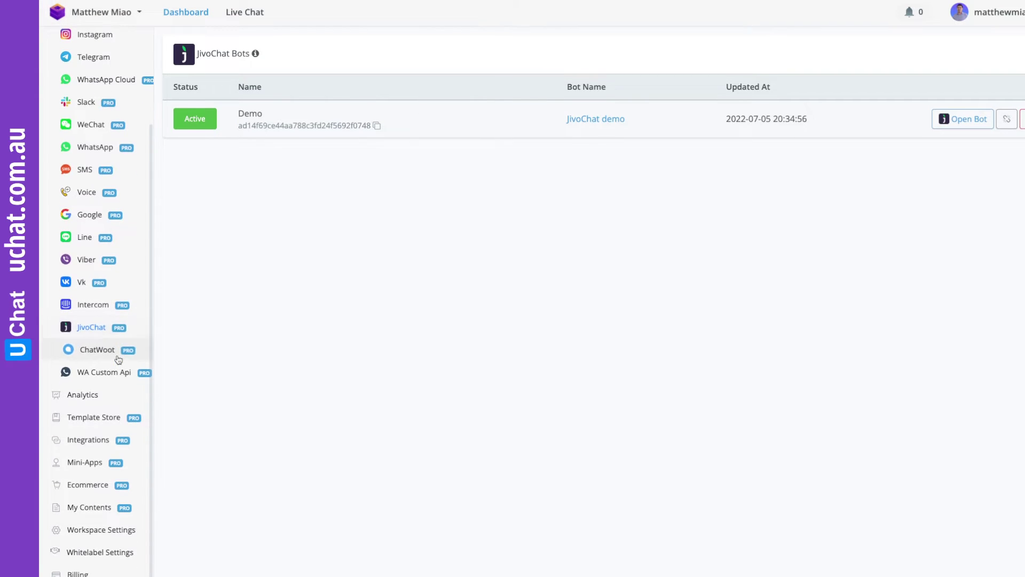
left_click(103, 511)
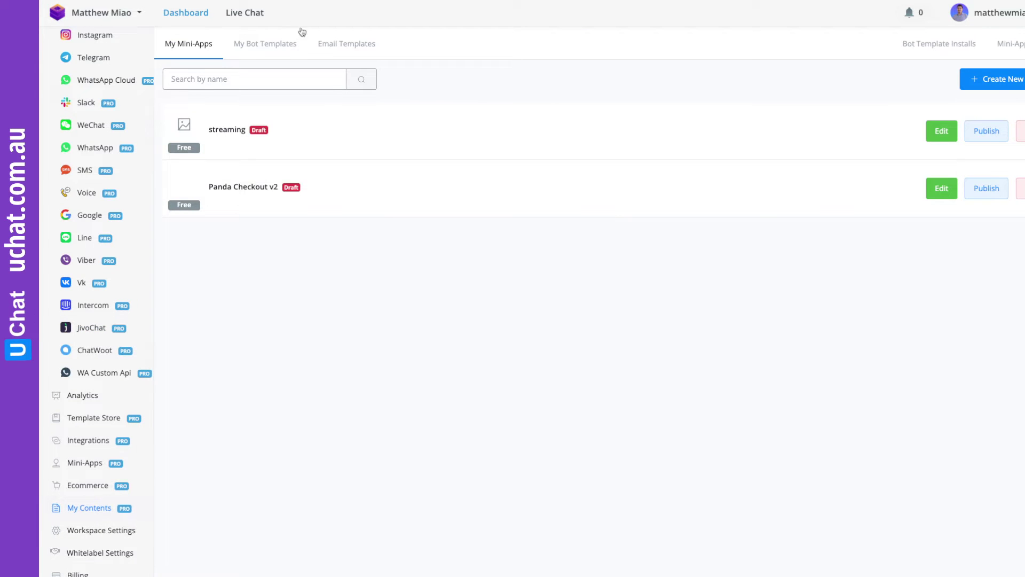
left_click(264, 44)
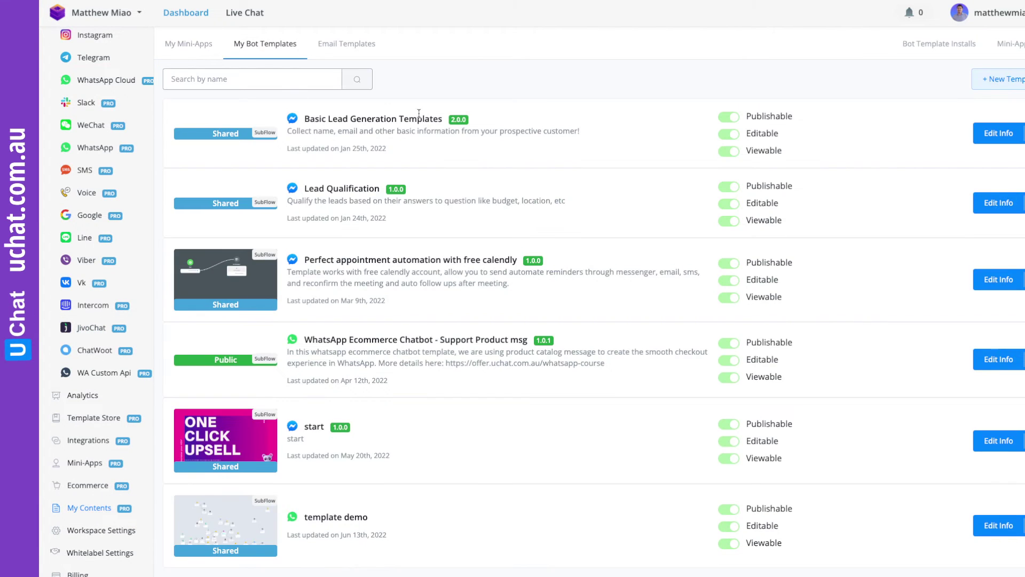
left_click(1001, 79)
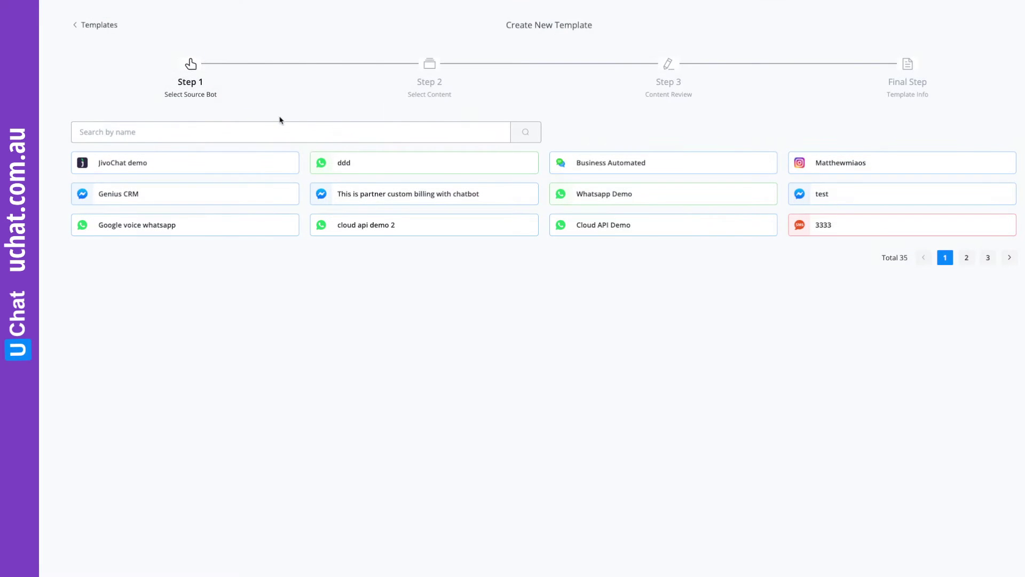
Choose the JivoChat demo bot as the new template's source bot
left_click(143, 166)
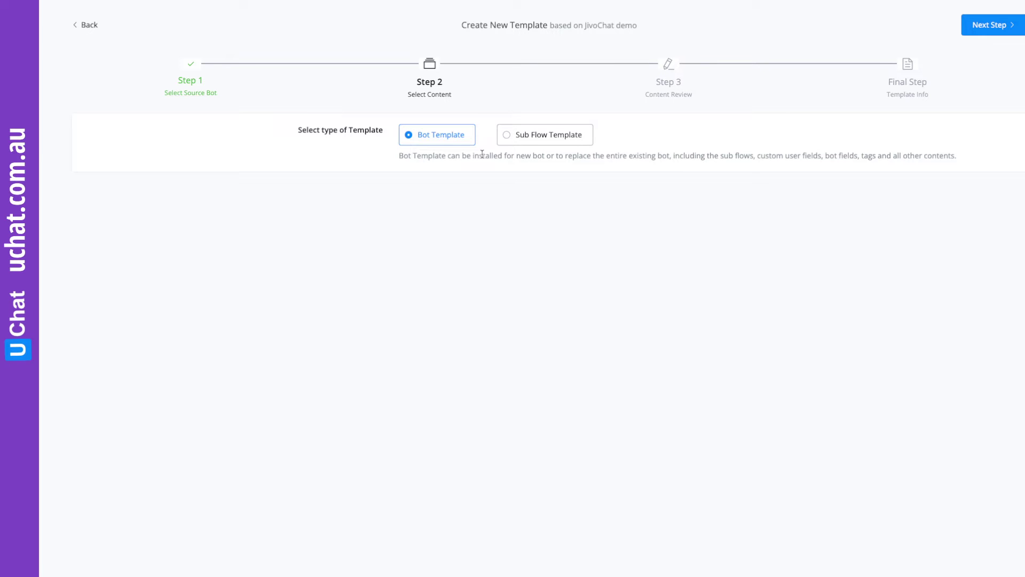
Keep Bot Template as the type instead of Sub Flow Template, and continue to Content Review
left_click(514, 139)
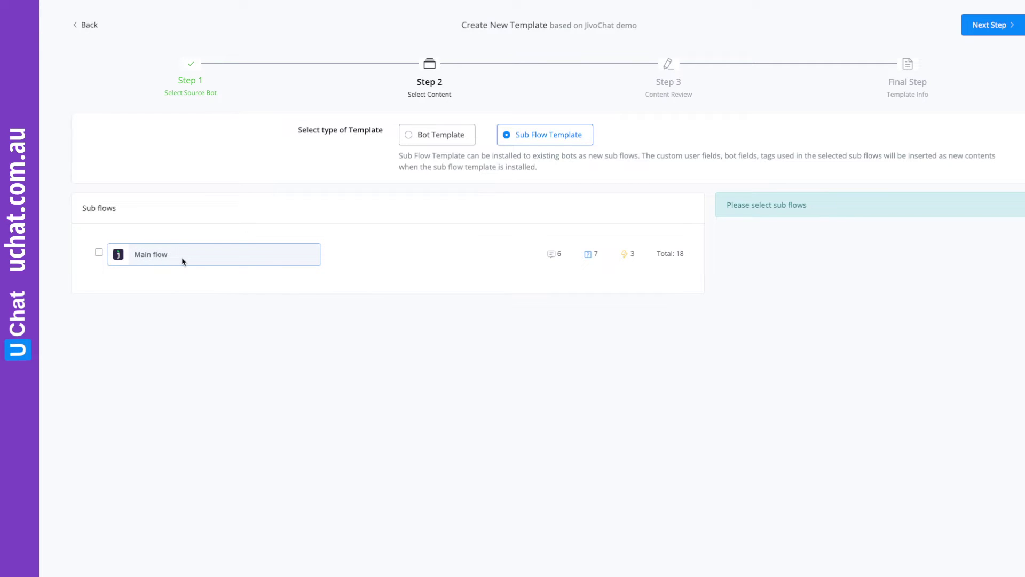
left_click(413, 141)
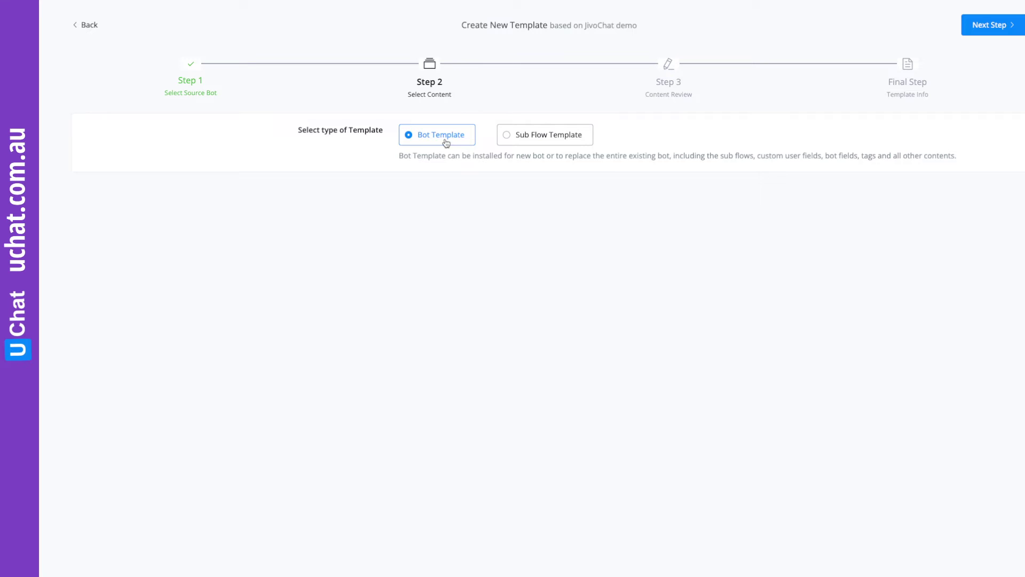
left_click(522, 138)
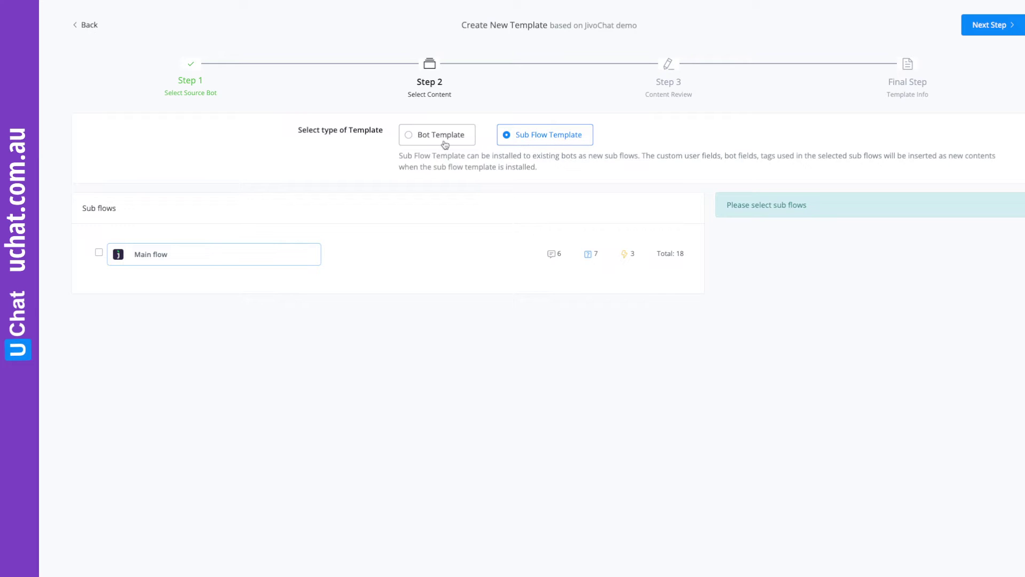
left_click(427, 137)
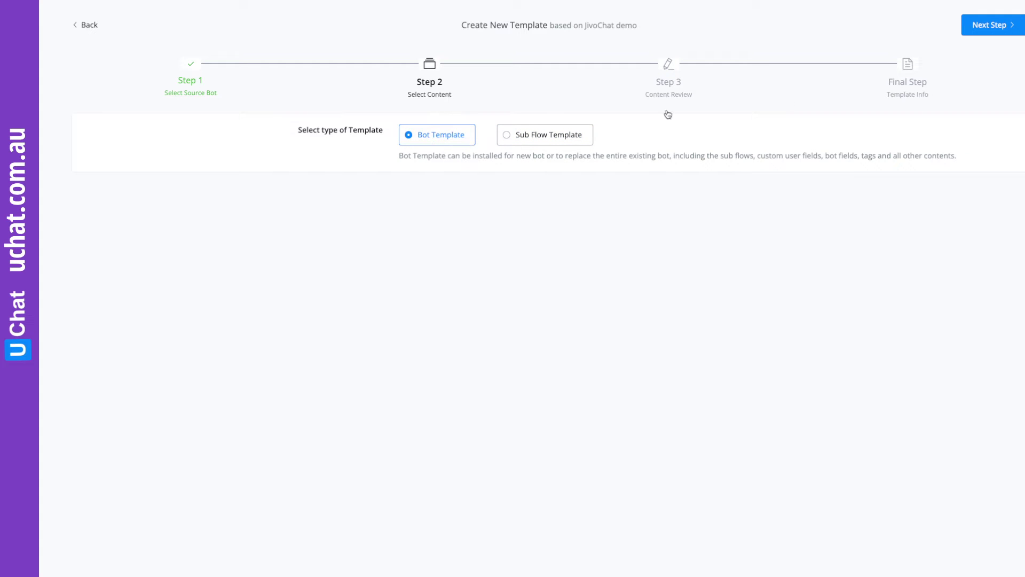
left_click(990, 25)
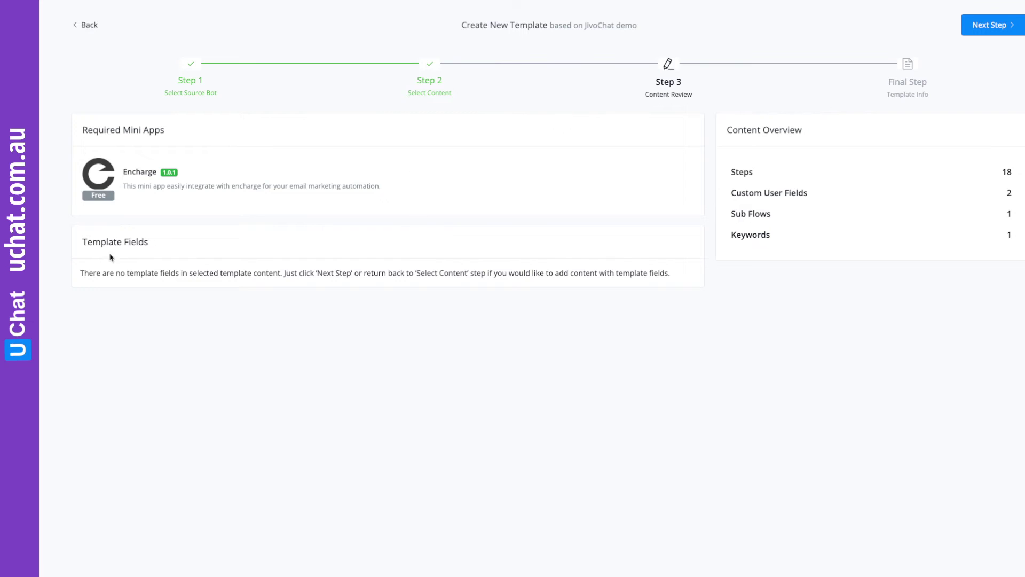
Check the Encharge mini app requirement and 18-step content overview, then continue to Template Info
left_click_drag(86, 241, 170, 243)
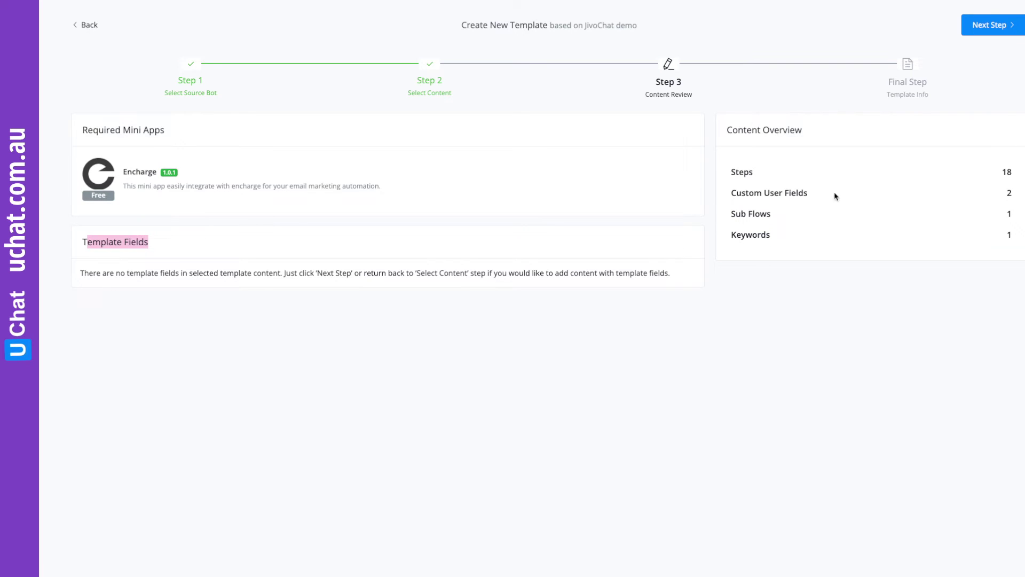
mouse_move(734, 170)
left_mouse_down()
mouse_move(784, 221)
mouse_move(721, 170)
left_mouse_up()
left_click(784, 238)
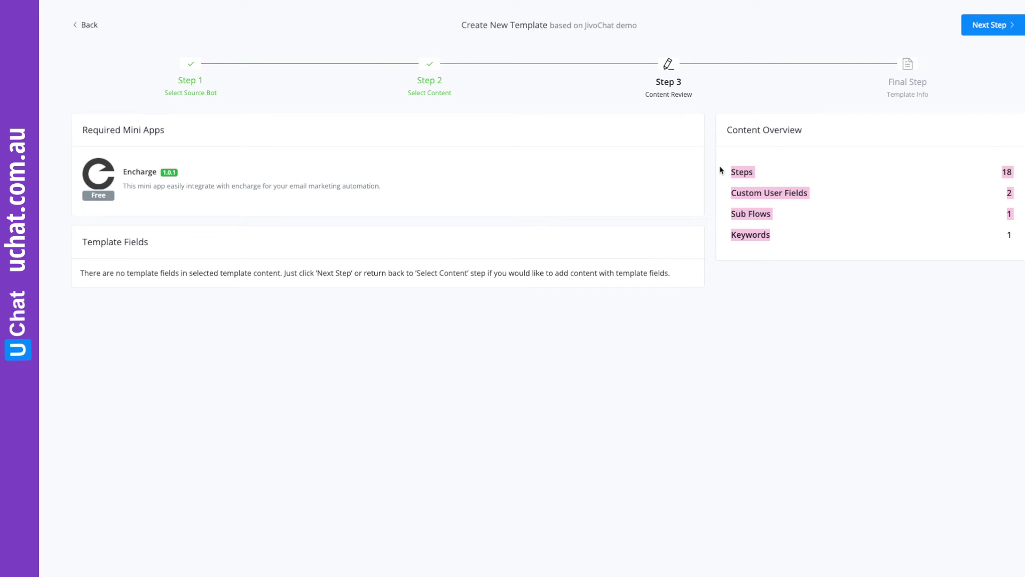
left_click(801, 171)
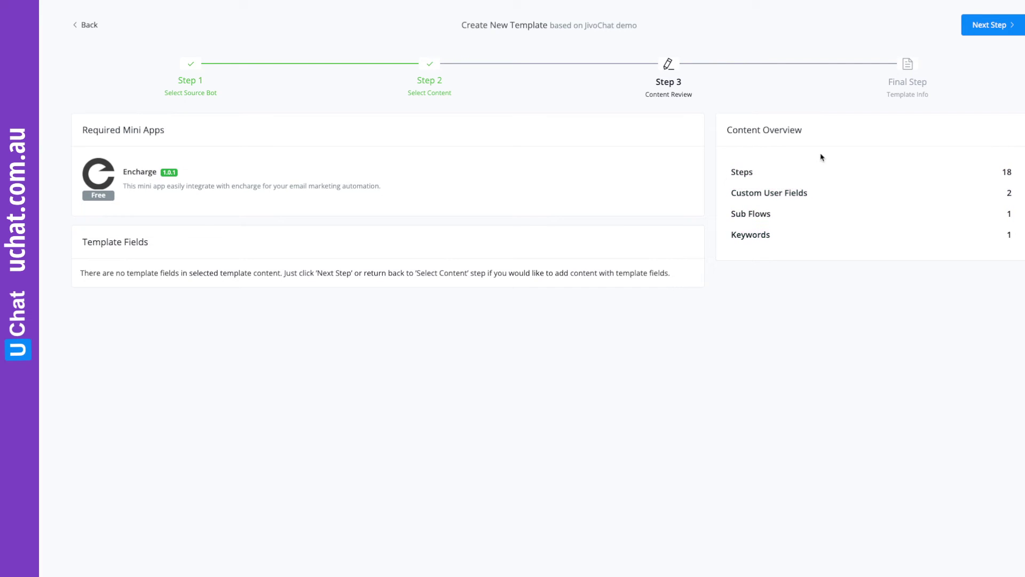
left_click(998, 35)
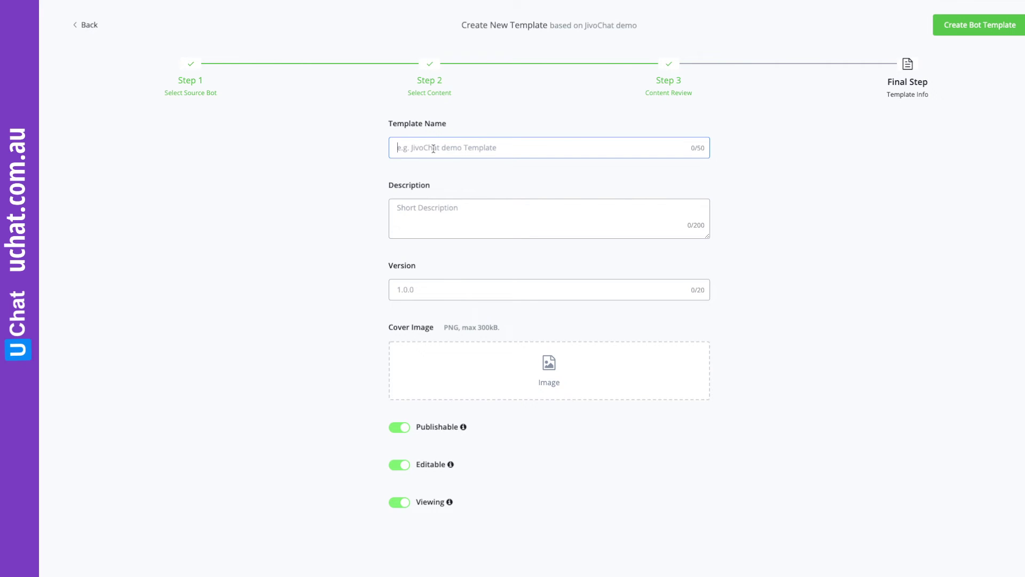
type("Jivo")
type("e")
Name the template 'JivoChat offical demo template', pass the description and version fields, and create it
key("BackSpace")
key("BackSpace")
type("Ch")
type("at offical ")
type("demo template")
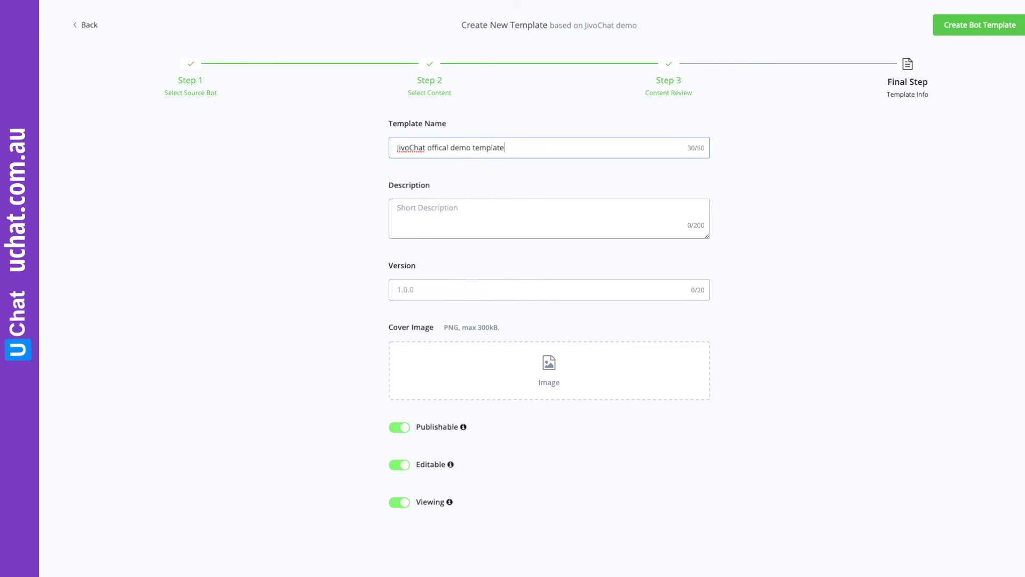
left_click(465, 216)
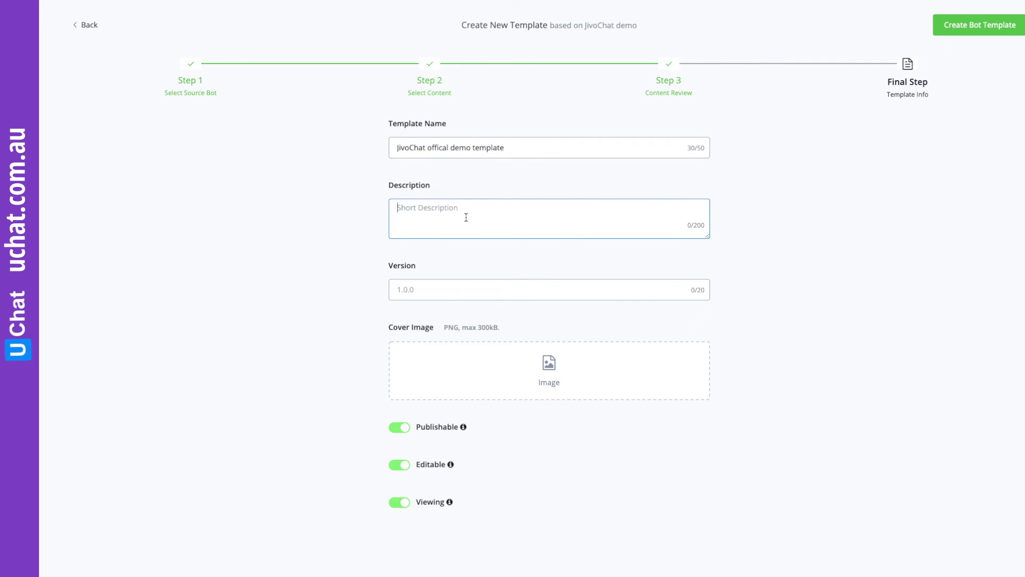
left_click(411, 288)
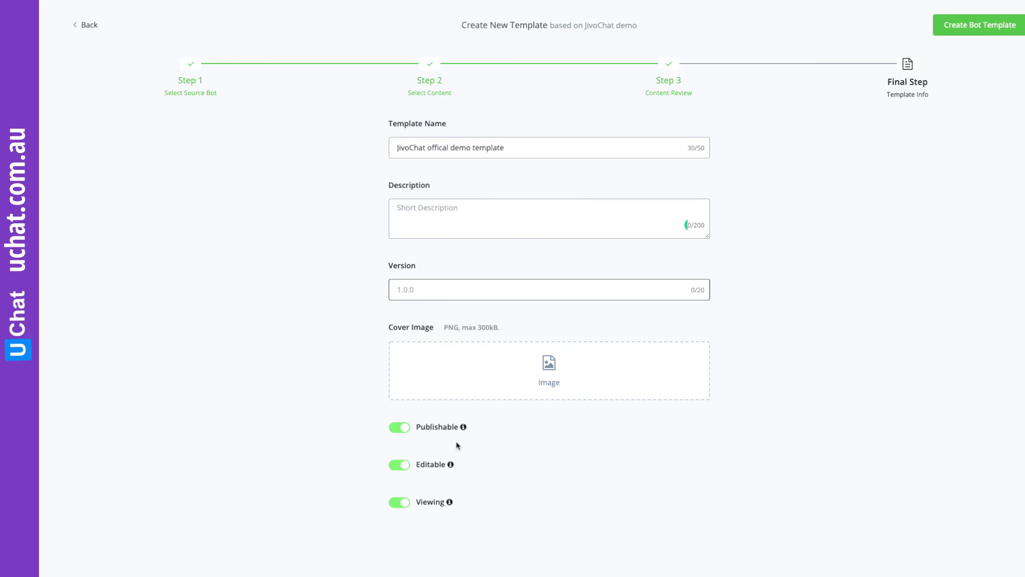
left_click(970, 31)
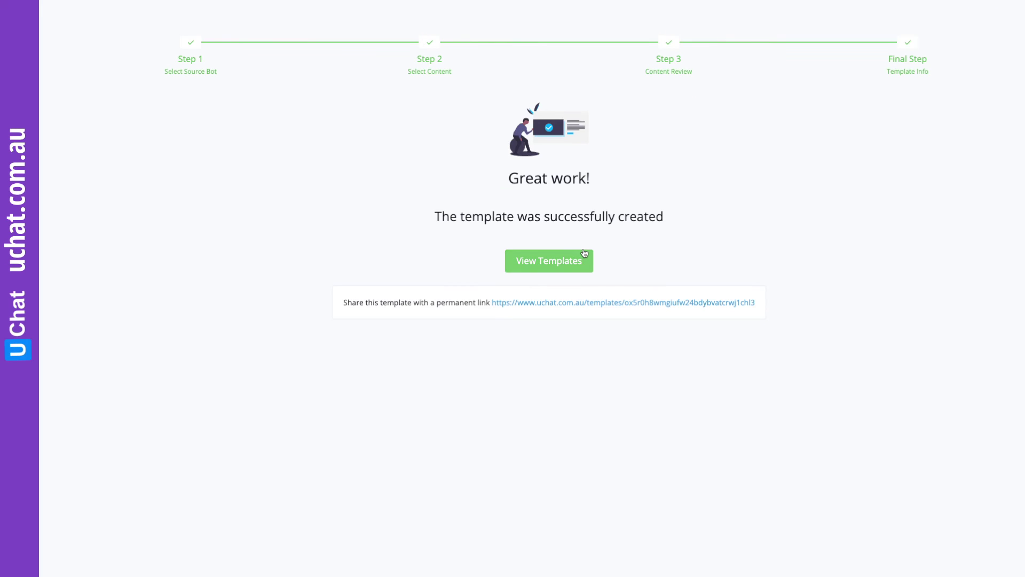
Copy the template's permanent share link and return to the bot templates list
right_click(627, 305)
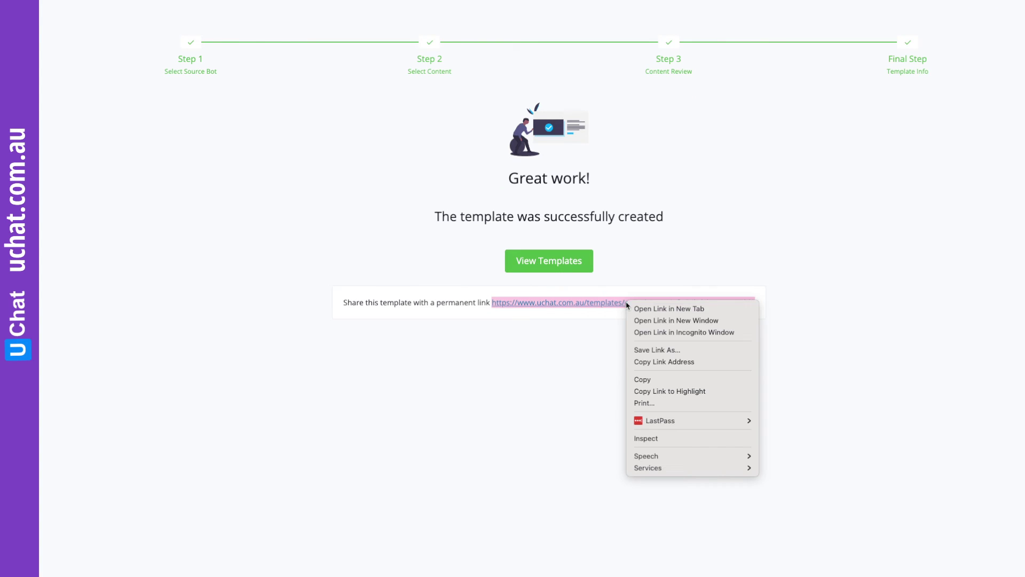
left_click(685, 363)
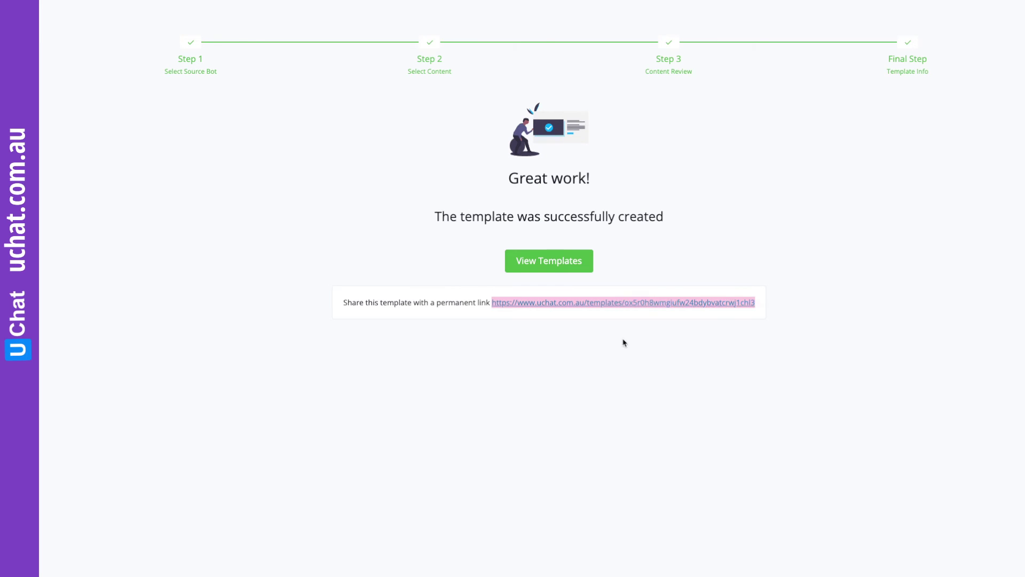
left_click(561, 265)
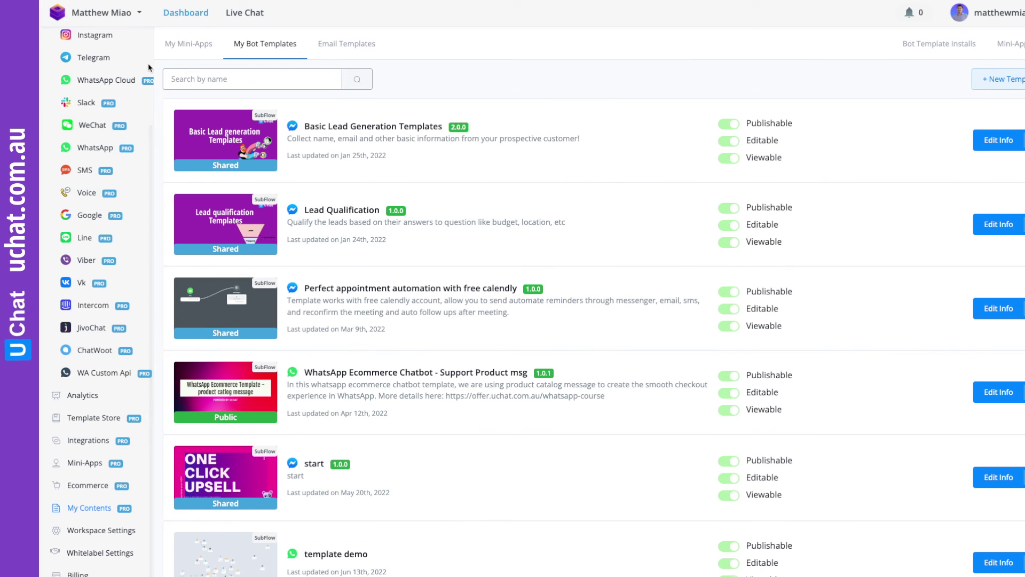
Switch to the Demo Account workspace and paste the share link into the address bar
left_click(125, 17)
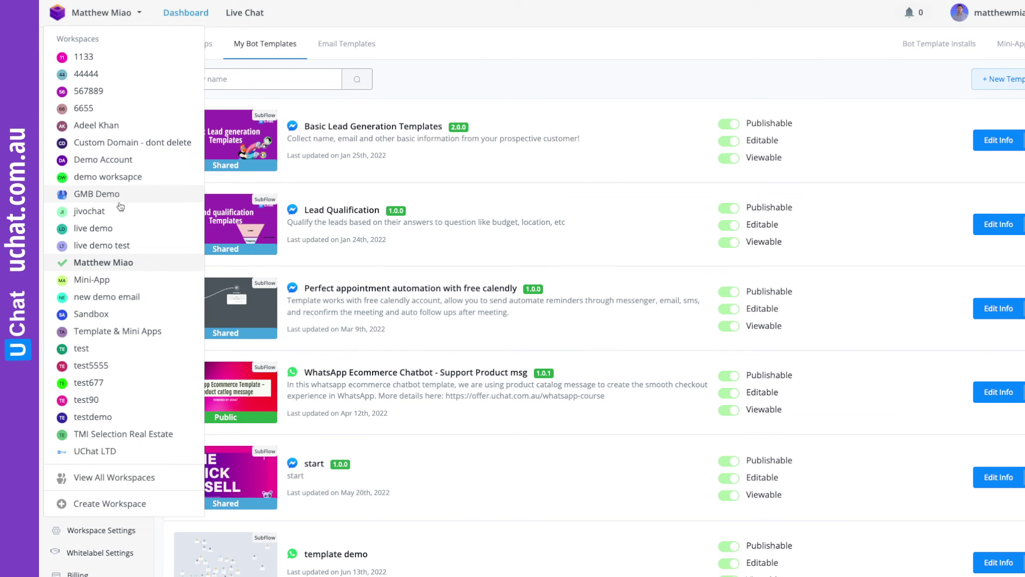
left_click(113, 163)
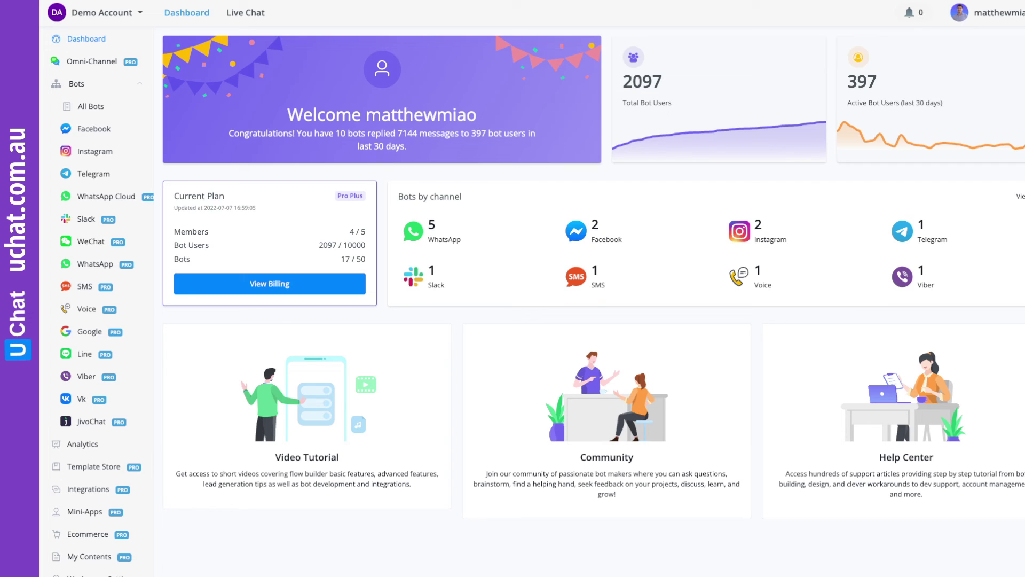
key("ctrl+l")
key("ctrl+v")
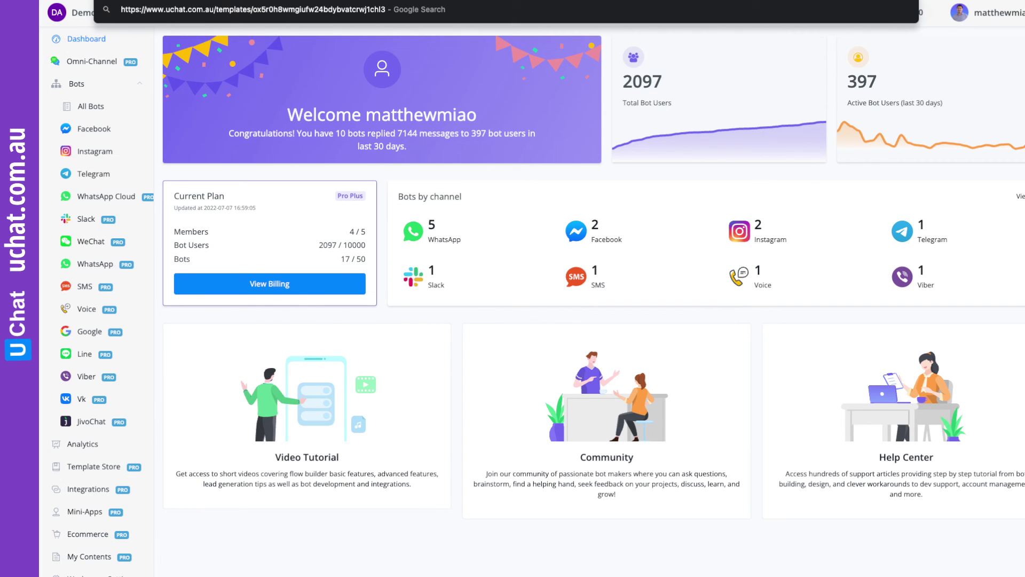
Load the pasted template link in Demo Account and start installing the template
key("Return")
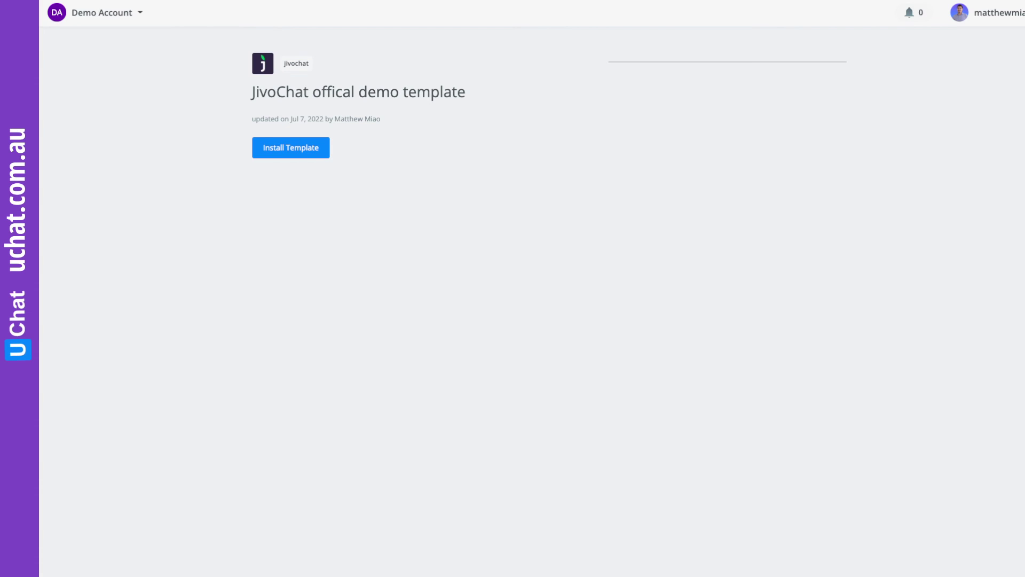
left_click(292, 149)
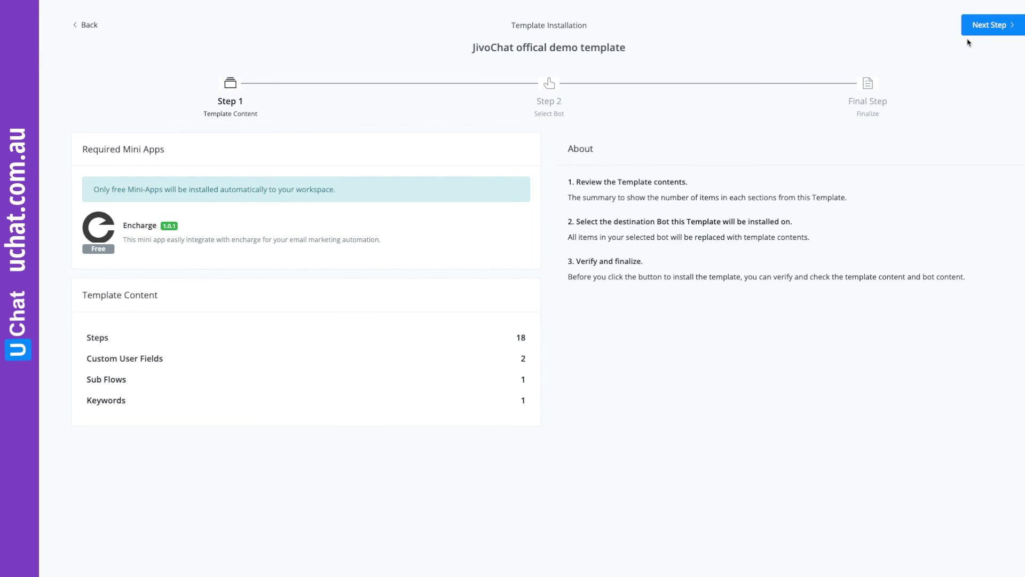
Install the template into Demo Account's JivoChat bot and open that bot
left_click(994, 32)
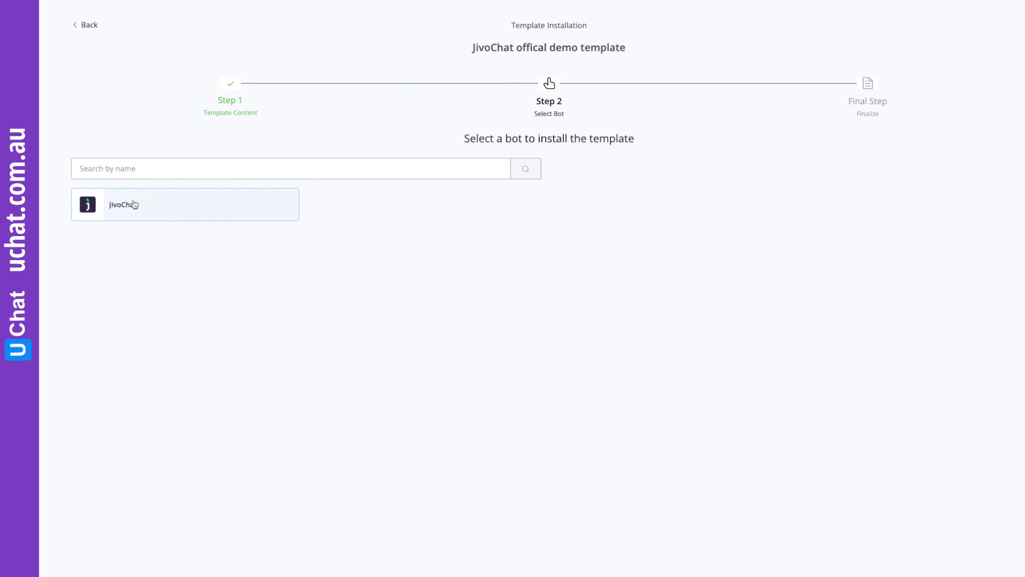
left_click(89, 213)
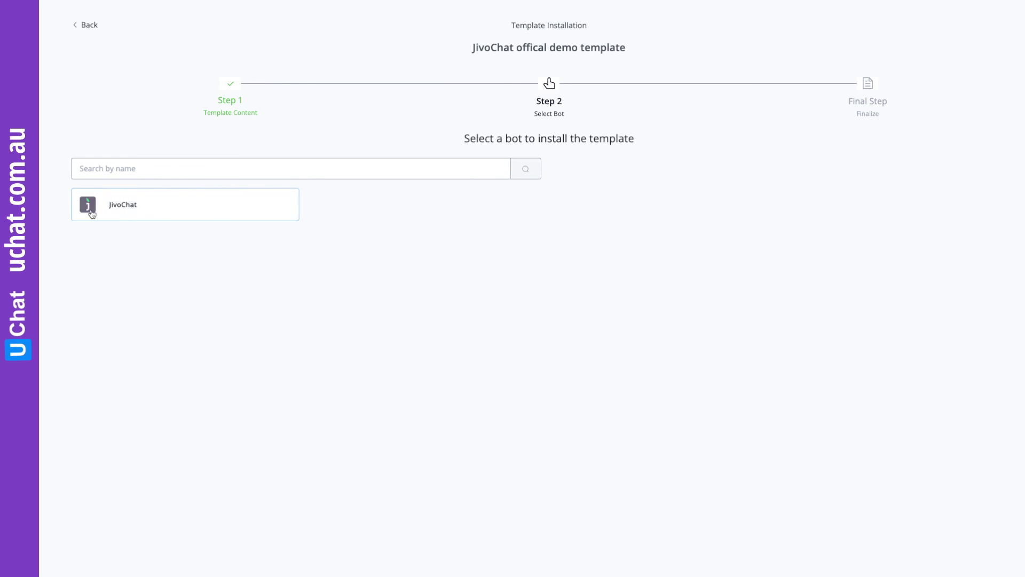
left_click(166, 212)
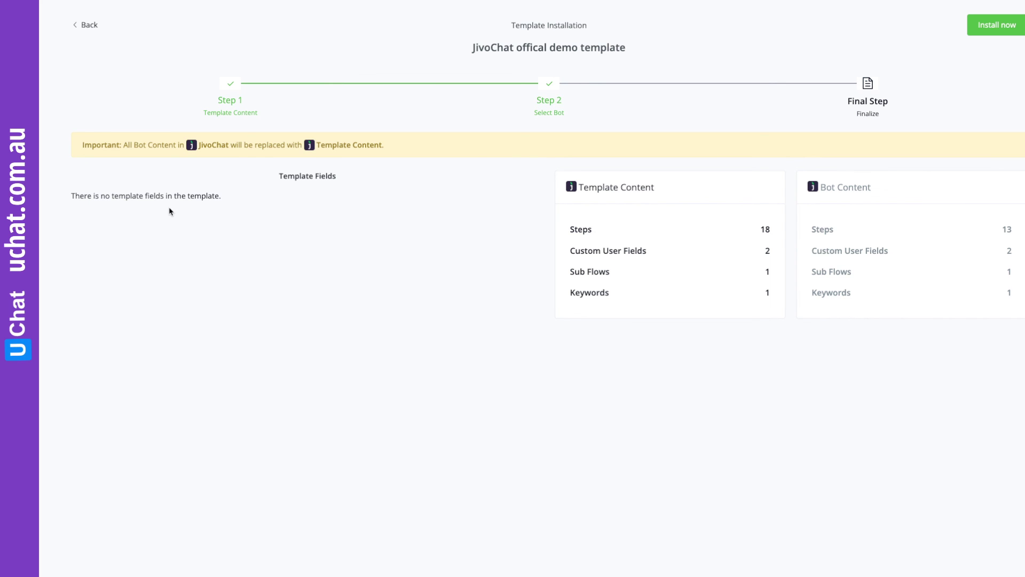
left_click(997, 25)
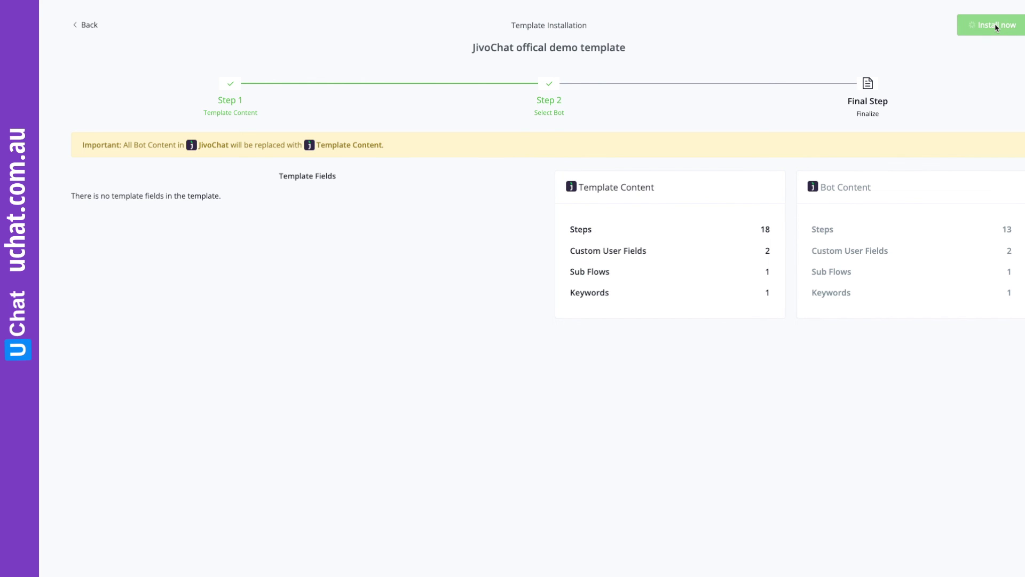
left_click(563, 208)
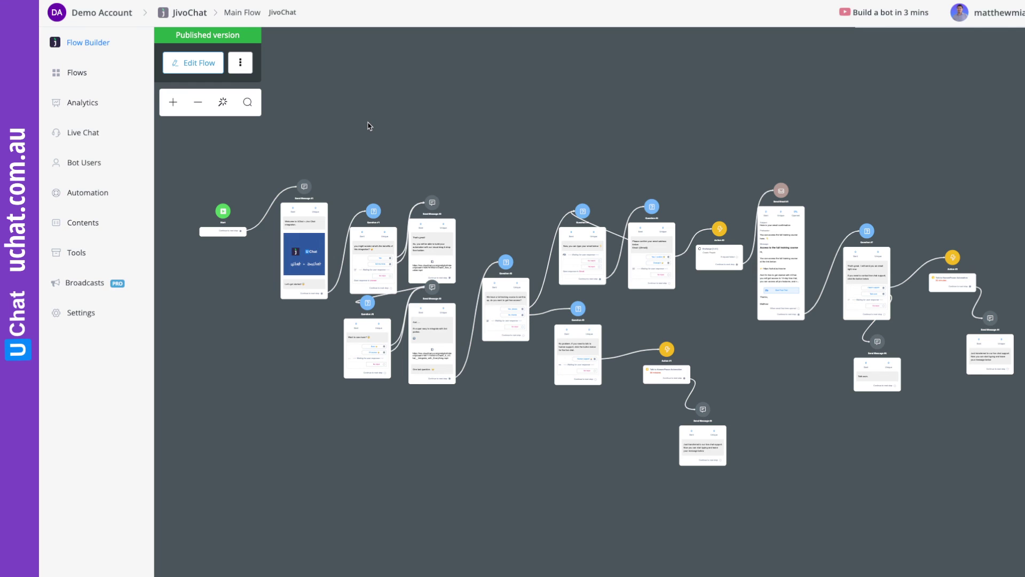
Pan the Flow Builder canvas to look over the installed JivoChat main flow
left_click_drag(464, 150, 455, 111)
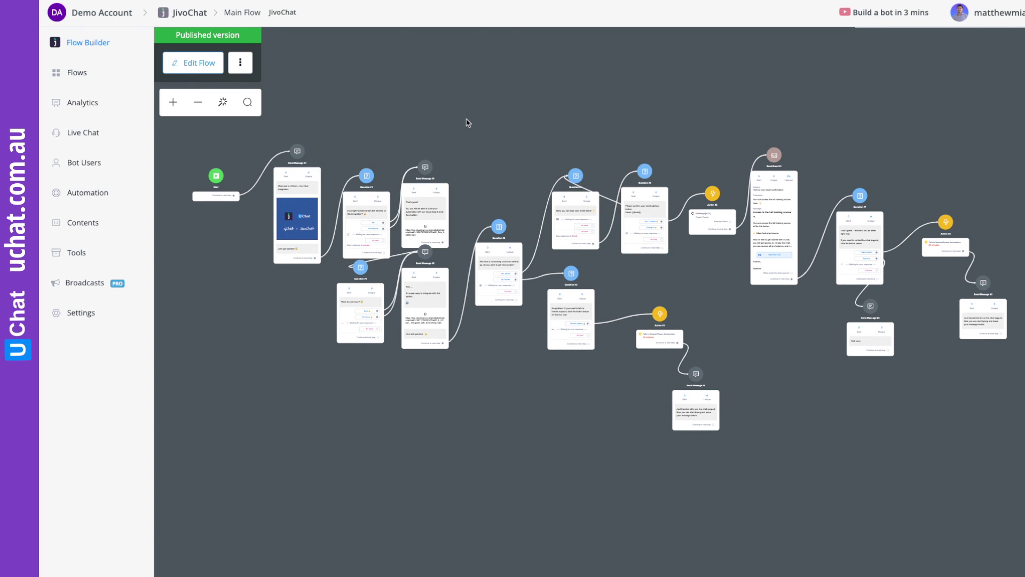